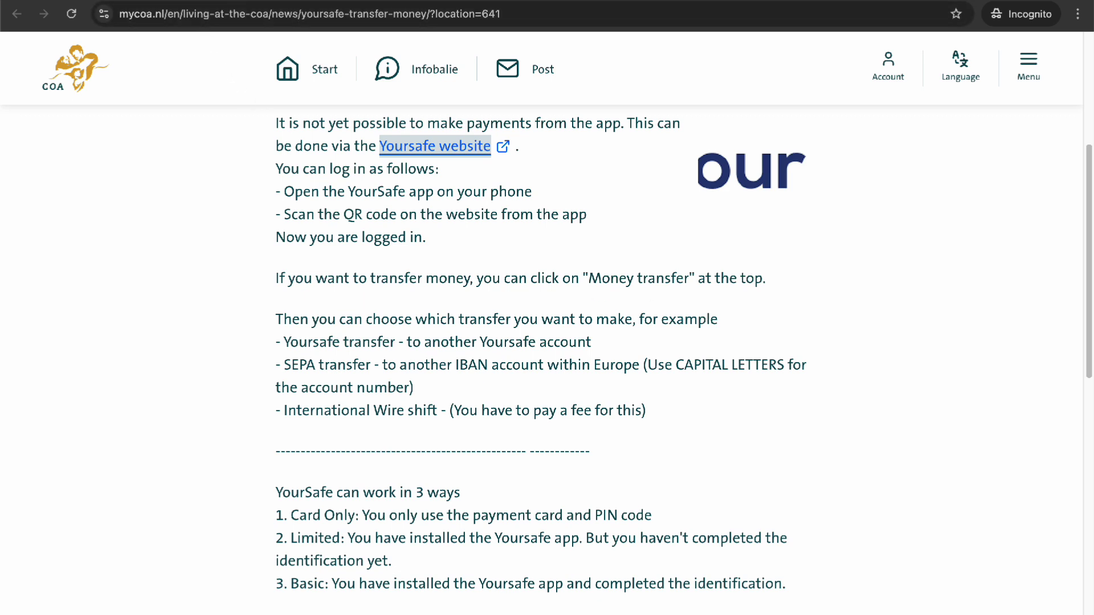
Step: Reload the expired Yoursafe login QR code, then close the tab to return to the COA article
left_click(463, 145)
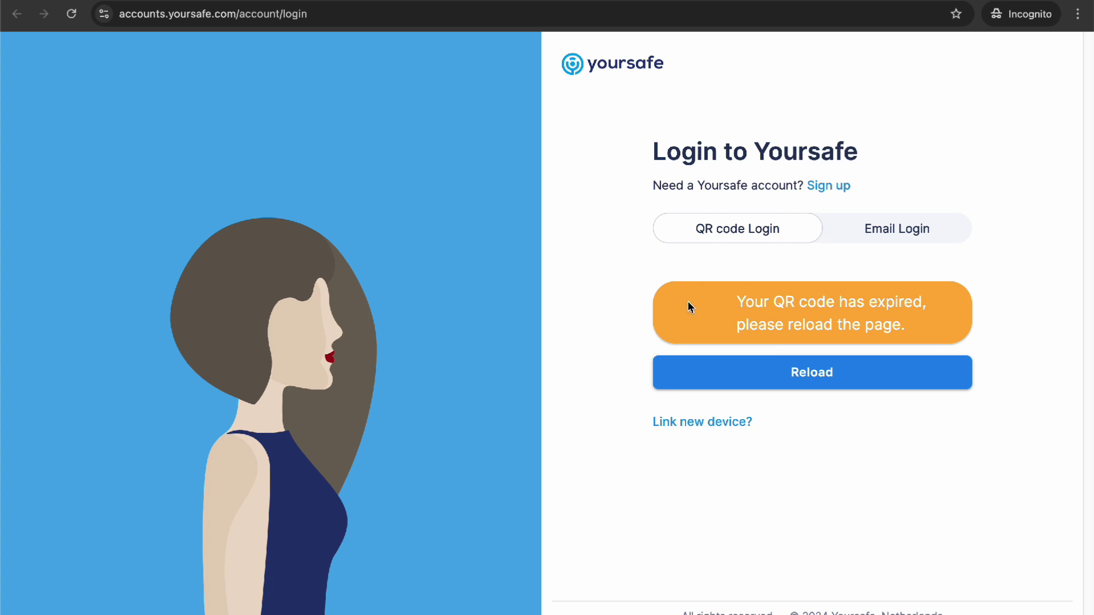
left_click(809, 373)
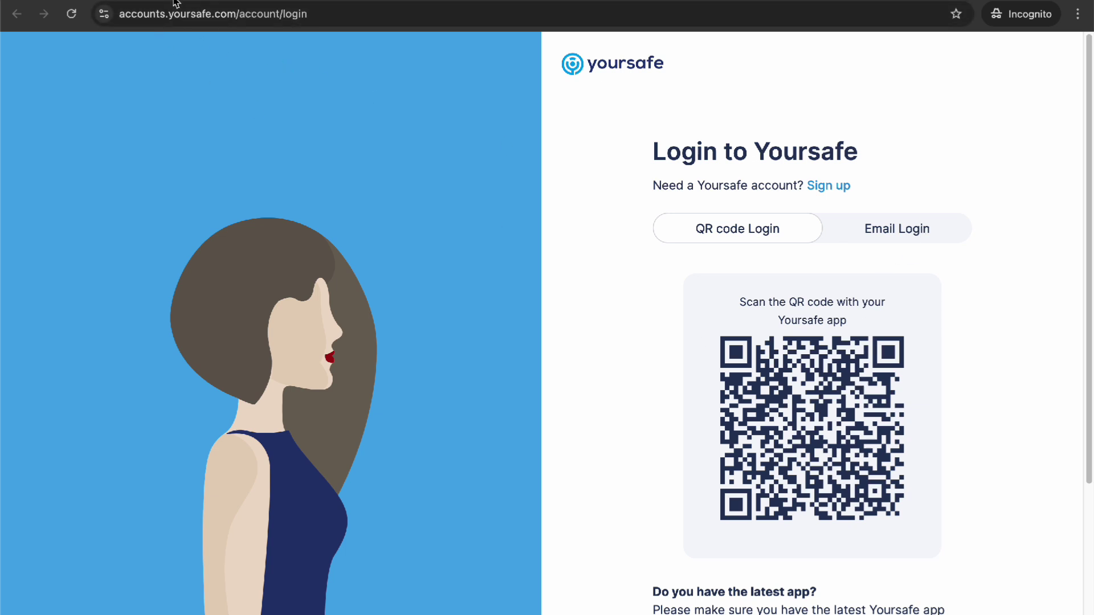
key("ctrl+w")
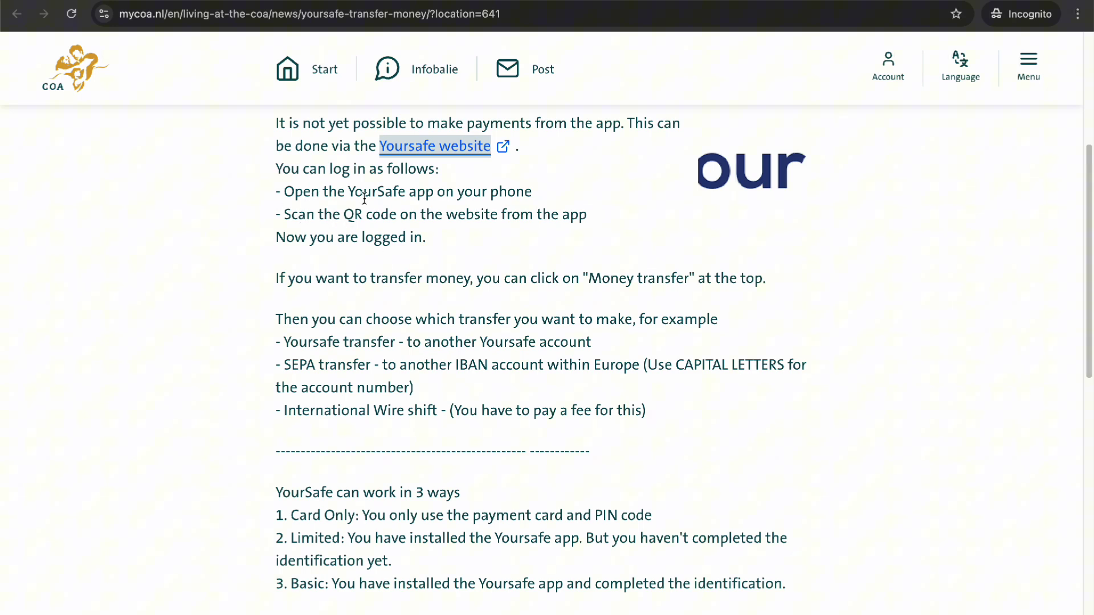
scroll(495, 230, "down", 1)
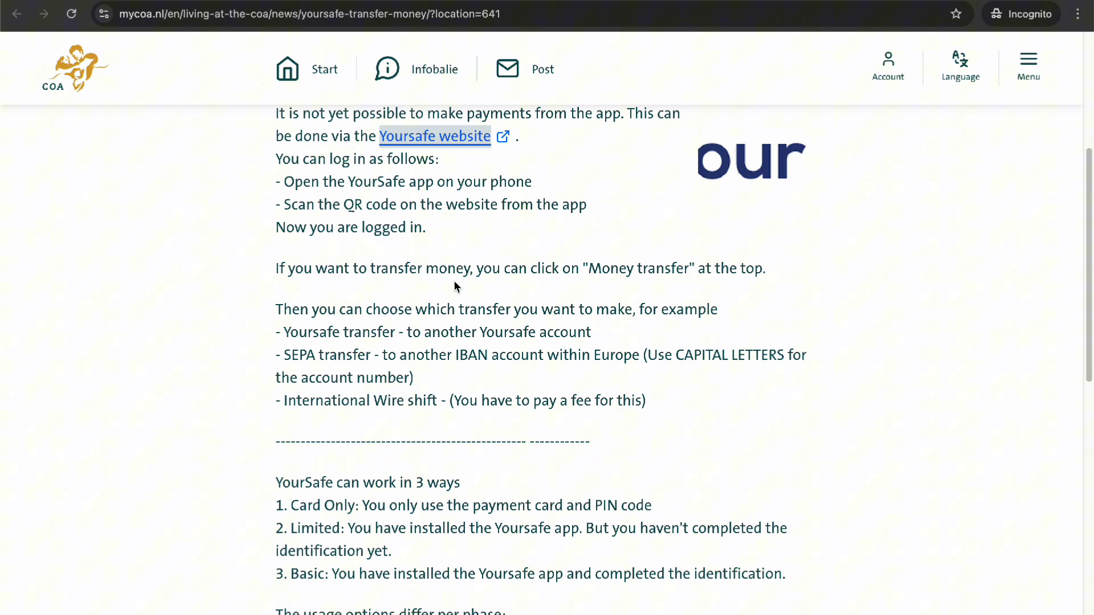
scroll(400, 267, "down", 3)
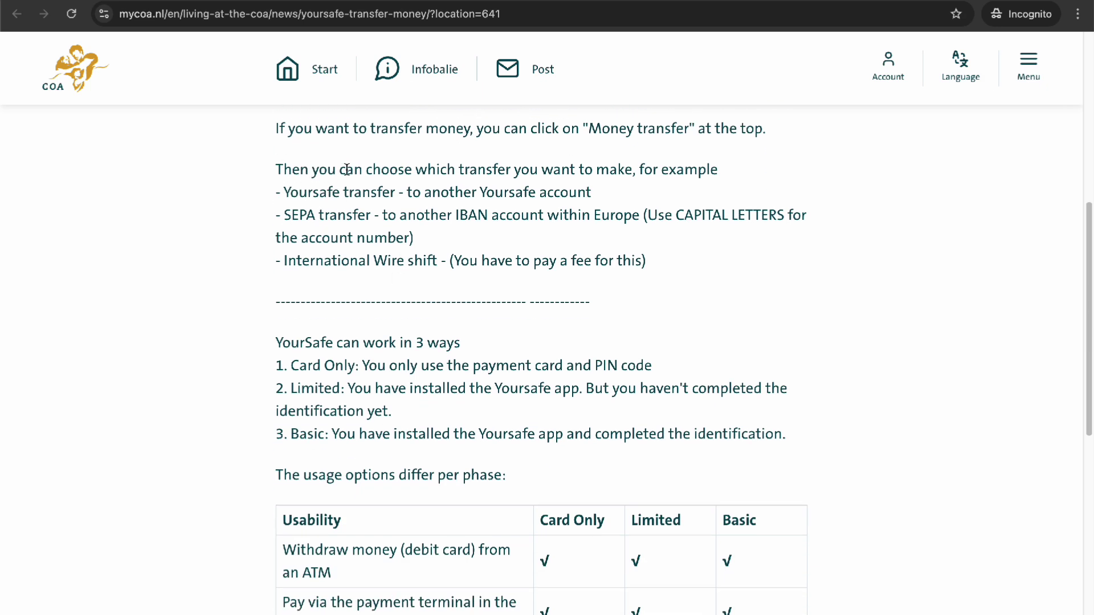
left_click_drag(583, 128, 699, 129)
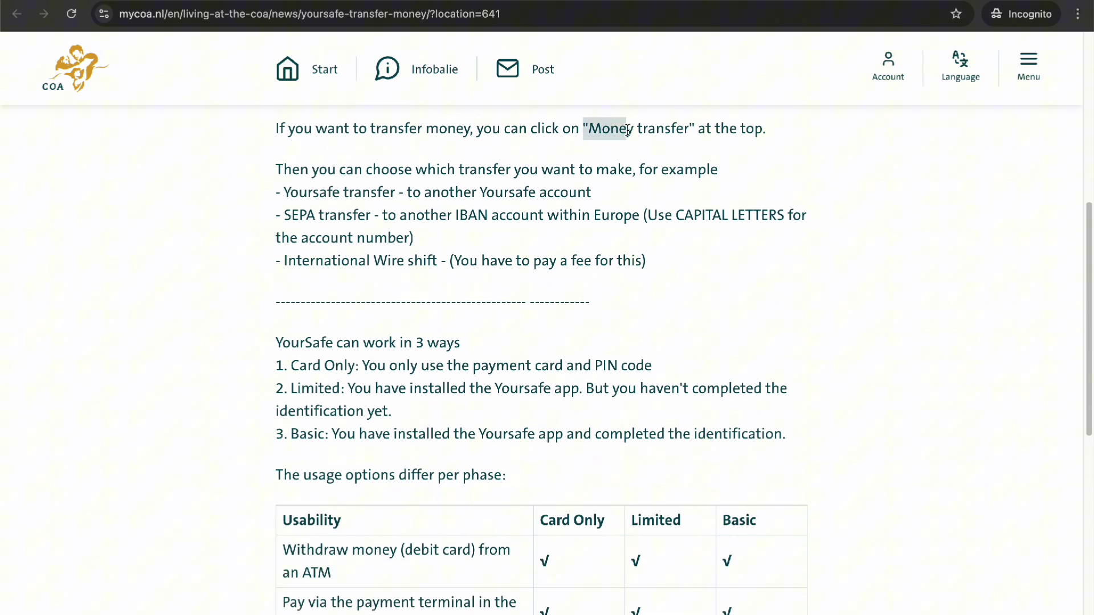
left_click(698, 133)
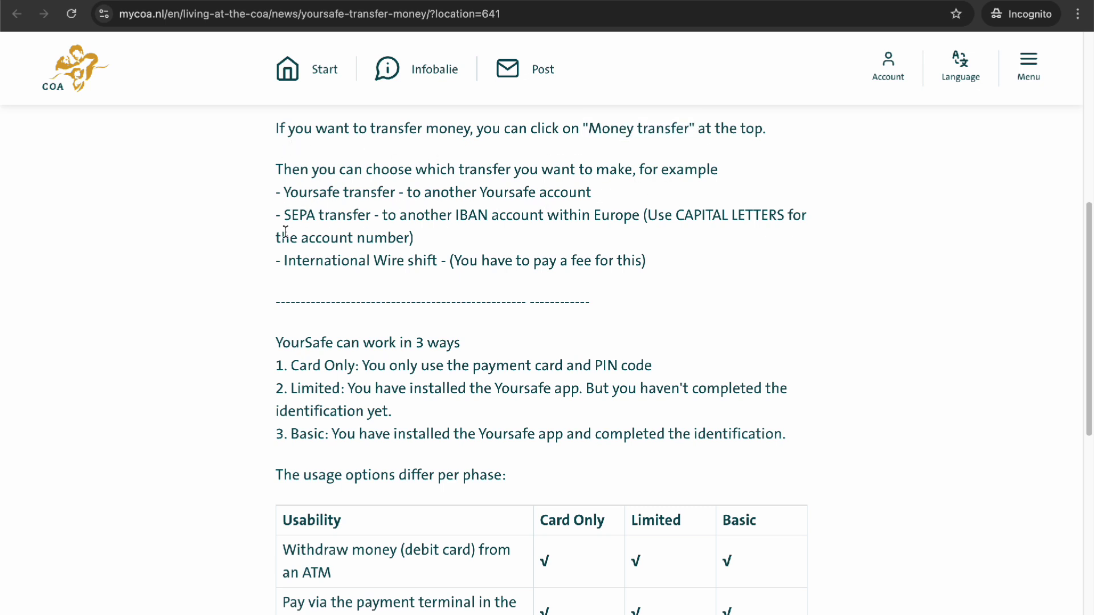
left_click_drag(284, 216, 384, 216)
left_click(416, 237)
left_click_drag(291, 265, 413, 261)
left_click(470, 299)
scroll(586, 276, "down", 1)
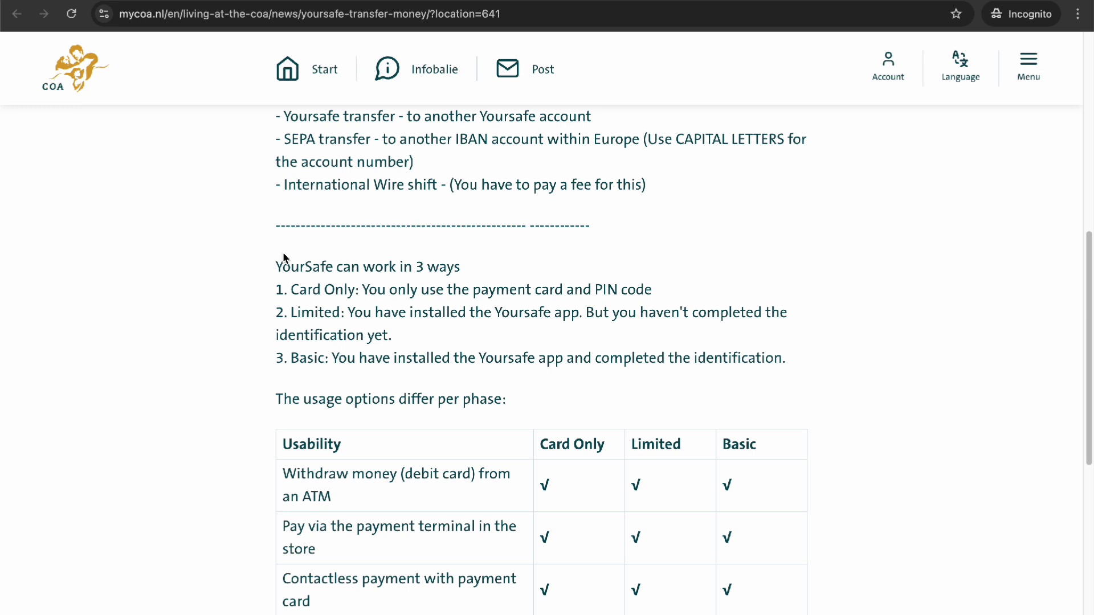
scroll(322, 248, "down", 1)
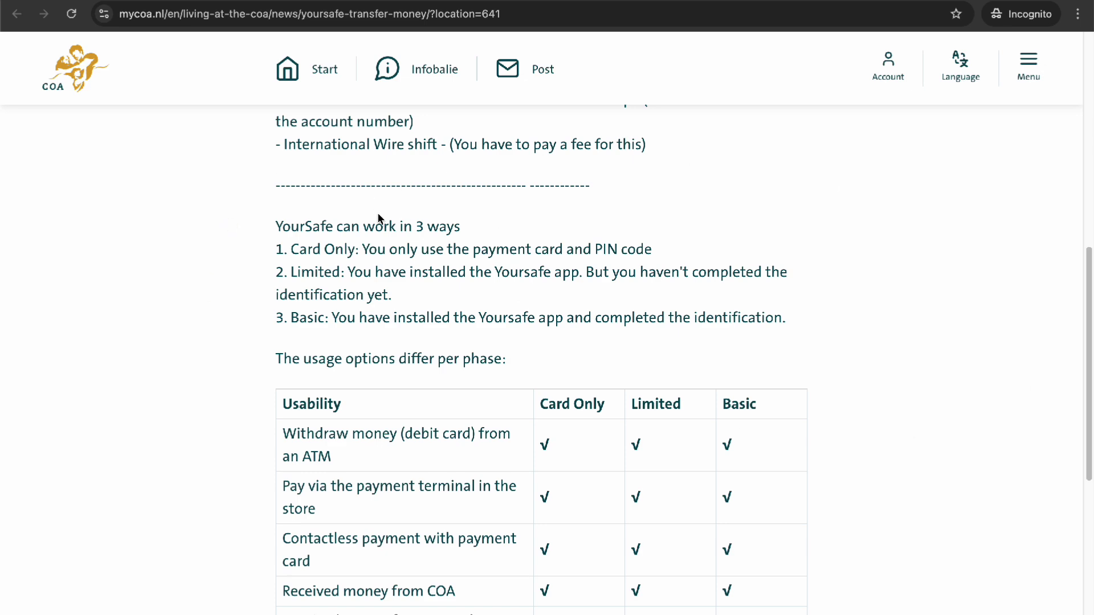
scroll(379, 220, "down", 3)
scroll(385, 234, "down", 1)
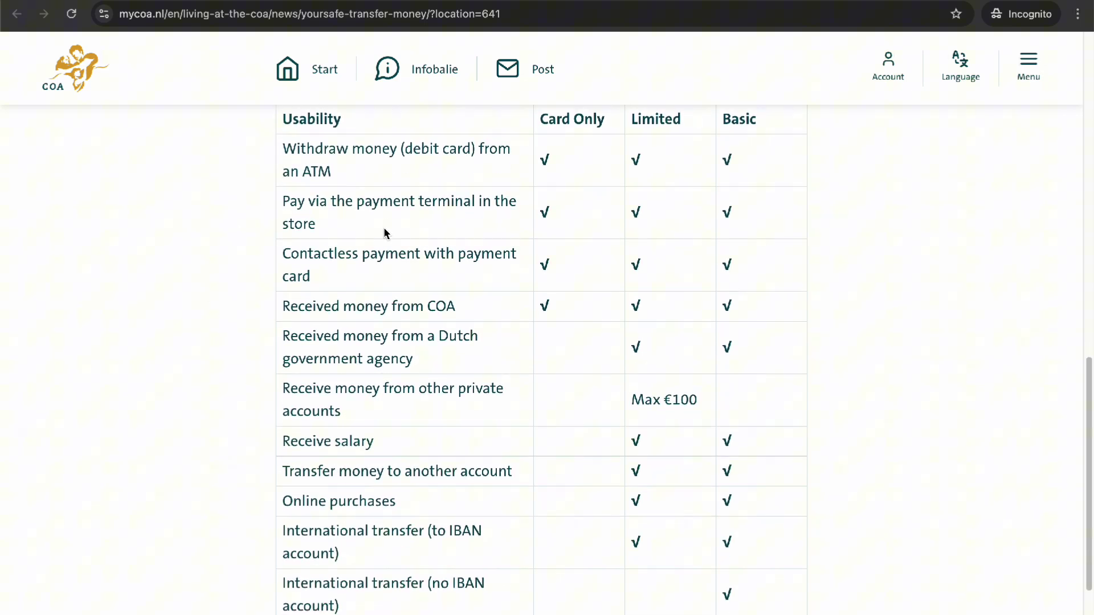
scroll(384, 233, "down", 2)
scroll(384, 233, "up", 2)
scroll(384, 228, "down", 1)
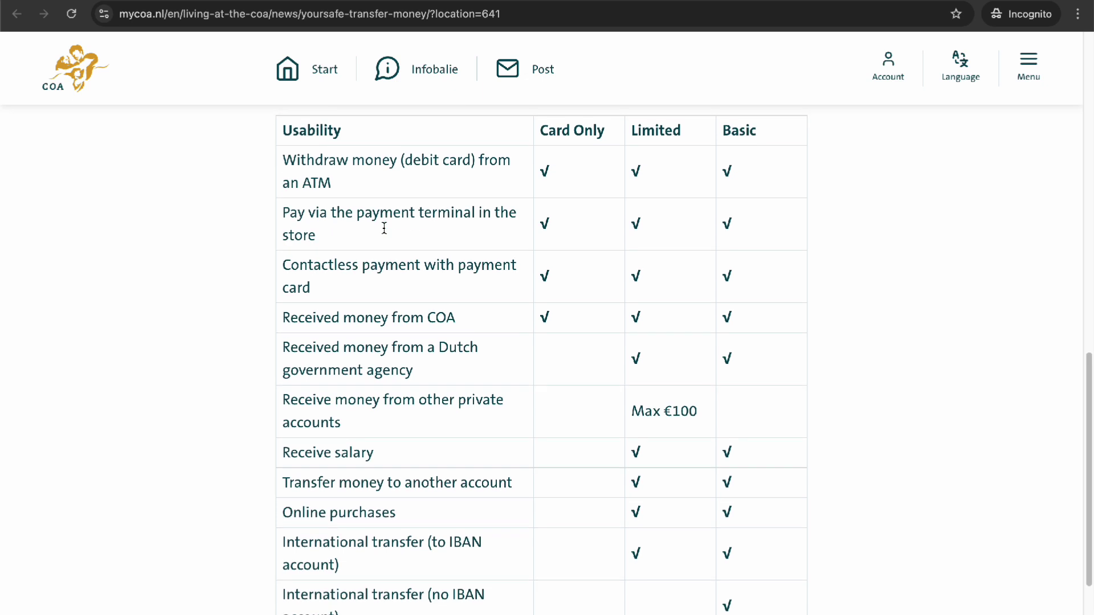